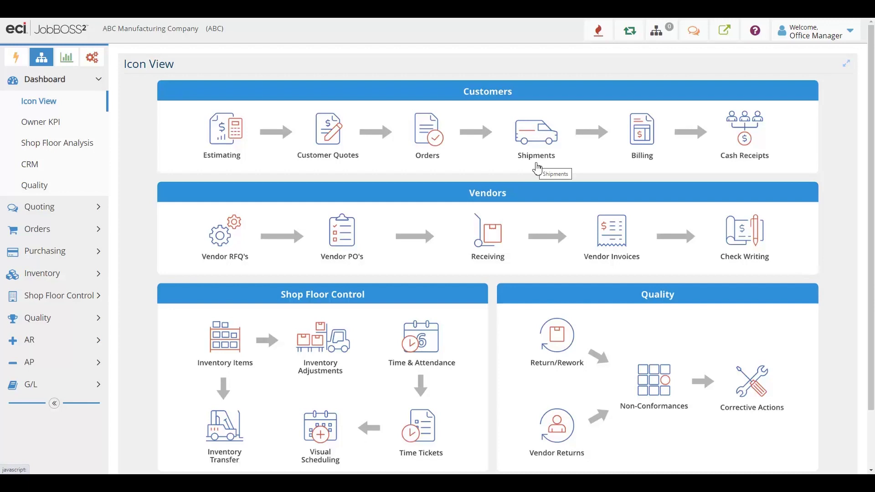
Step: Go to Shipments from the Icon View dashboard to reach the Packing List Navigator
click(537, 168)
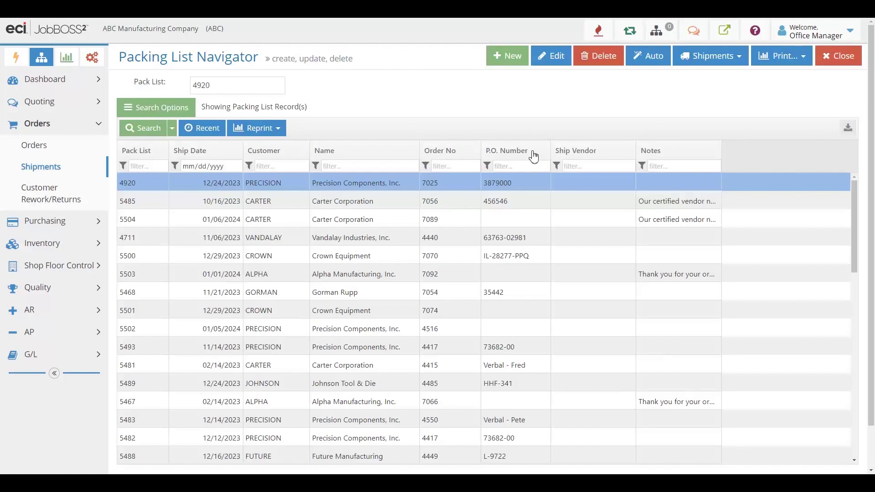
Step: Create new packing list 5505 and enter order number 4433 to load its line items
click(504, 66)
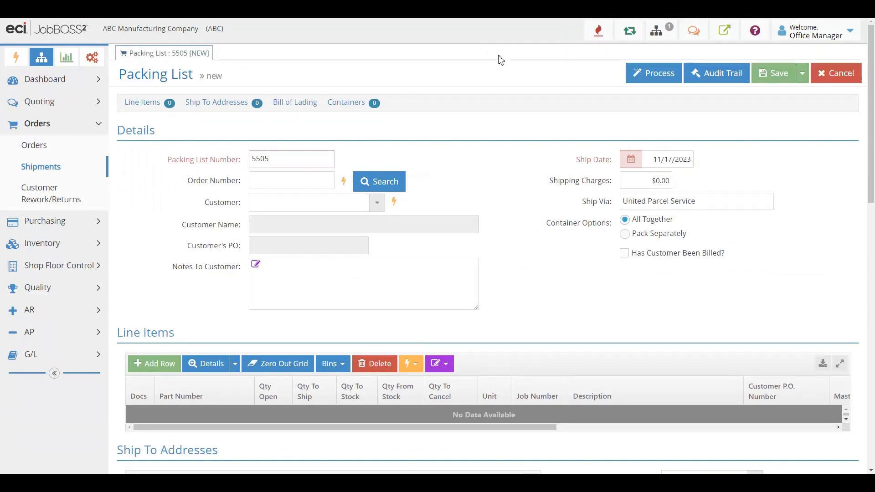
click(321, 180)
text(4433)
key(Tab)
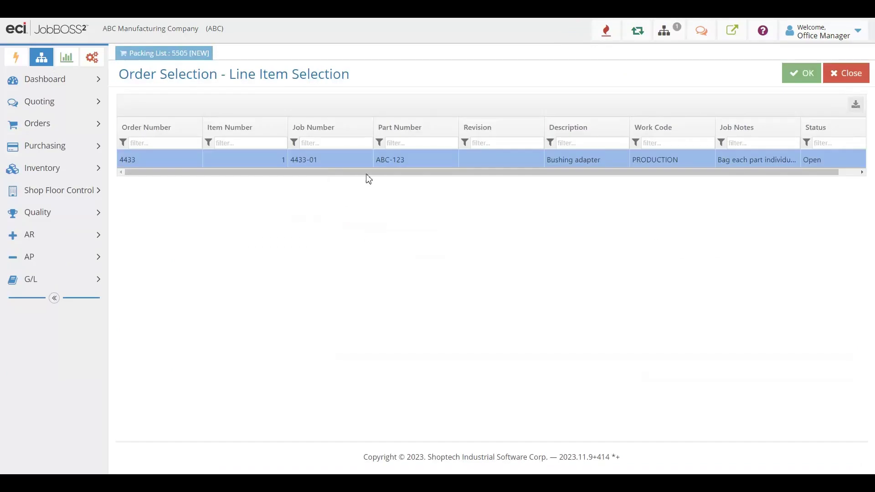
Step: Accept line item ABC-123 from order 4433 into packing list 5505 for Carter Corporation
click(800, 74)
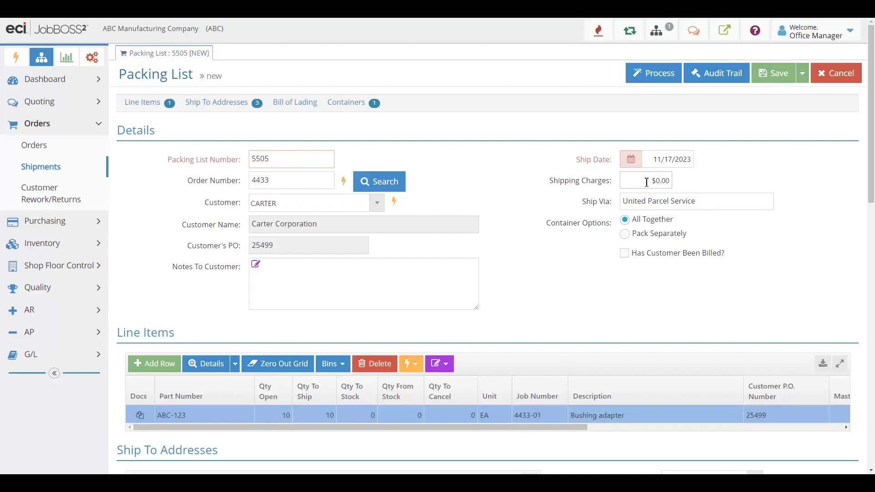
Step: Save packing list 5505 using the And Print Packing List option to spool it
click(803, 76)
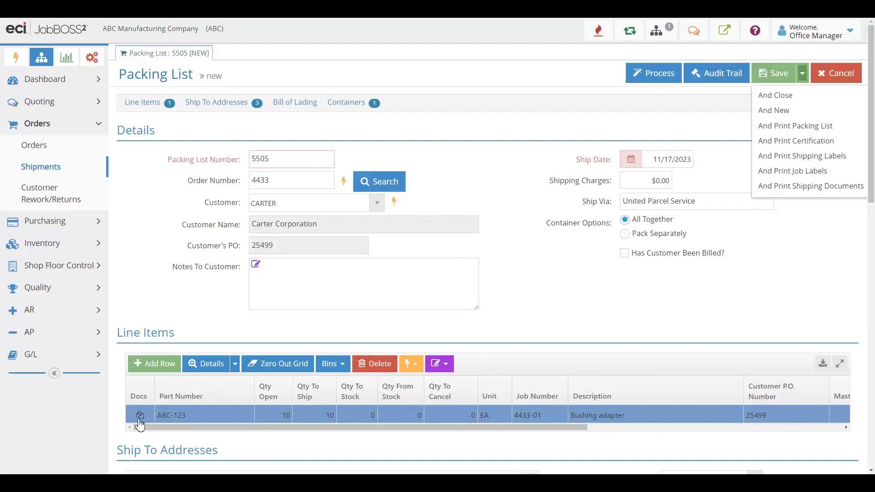
click(796, 126)
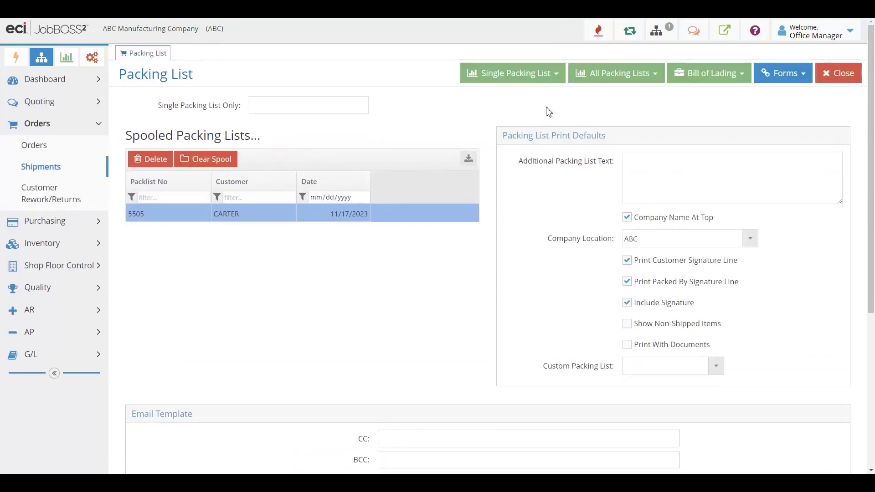
Step: View/print spooled packing list 5505, then go to the Job Label form
click(554, 77)
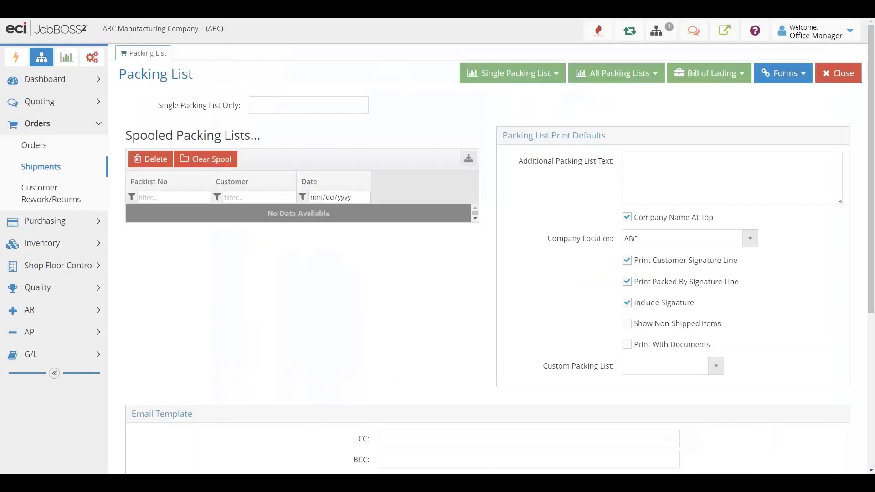
click(791, 81)
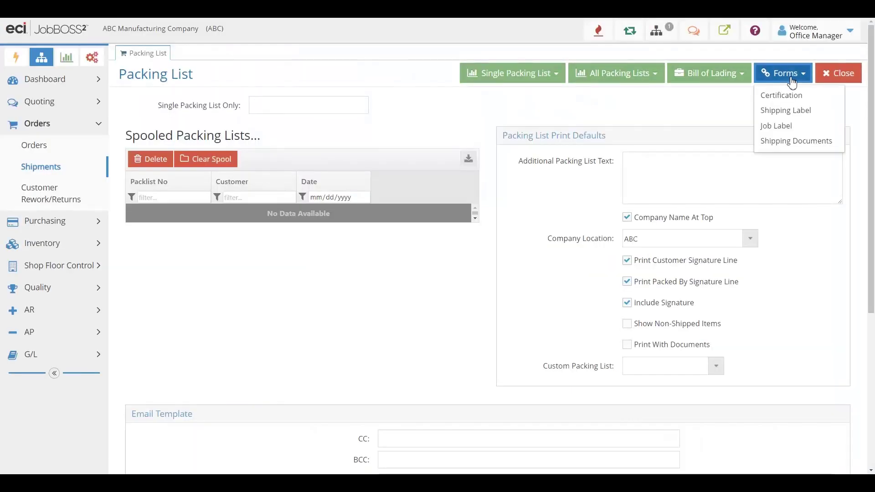
click(801, 126)
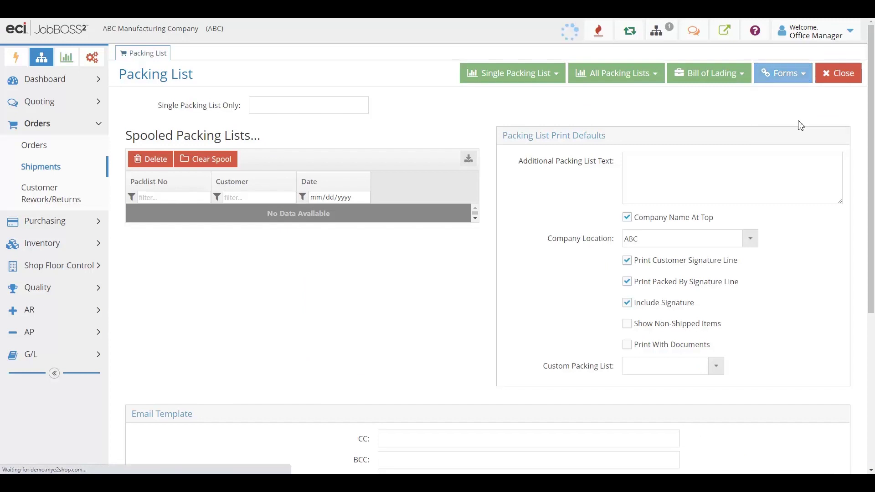
Step: Select job 4433-01 in Spooled Job Labels and choose Generate for its output
click(269, 197)
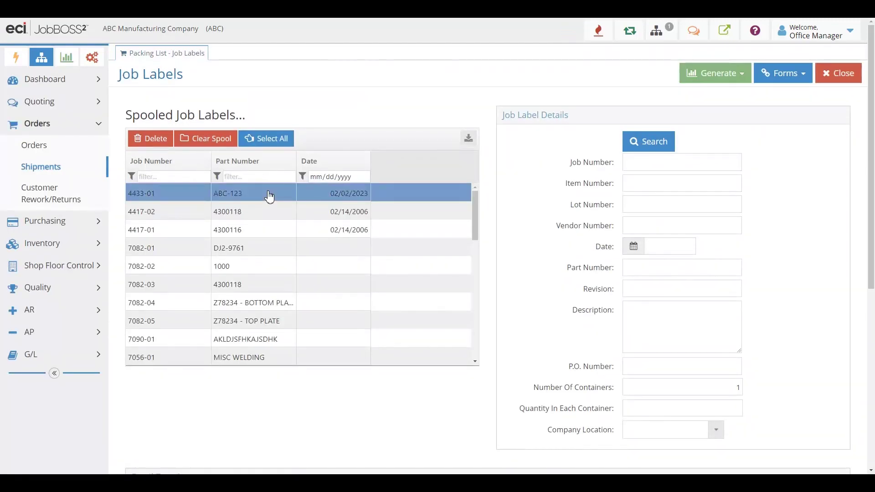
click(731, 81)
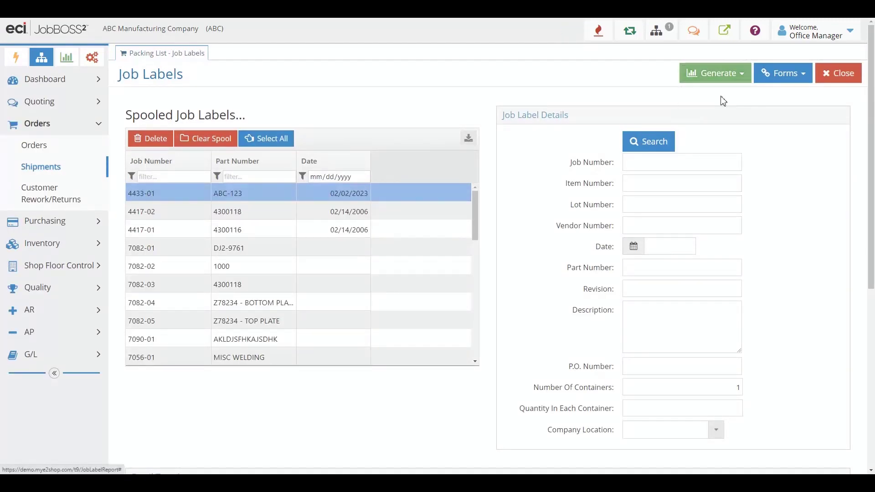